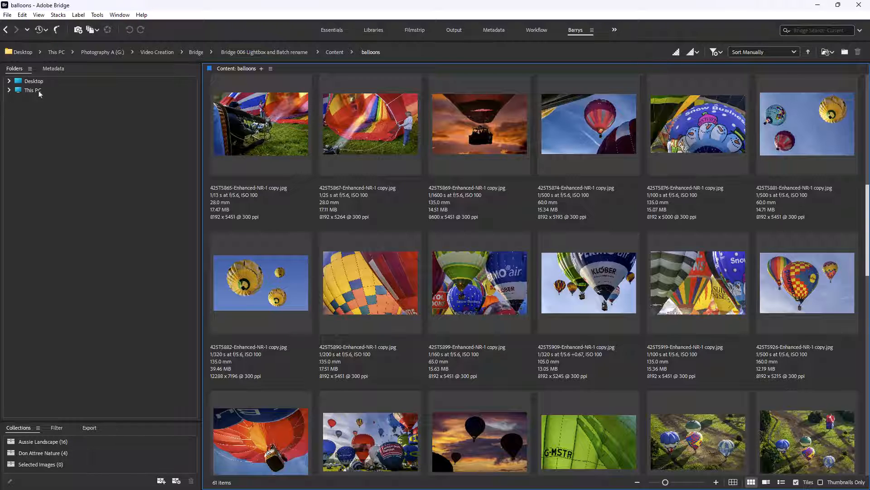
Step: Move the arms-raised silhouette photo to second place in the balloons folder and the rainbow-coloured balloon interior photo to fourth place
left_click(38, 91)
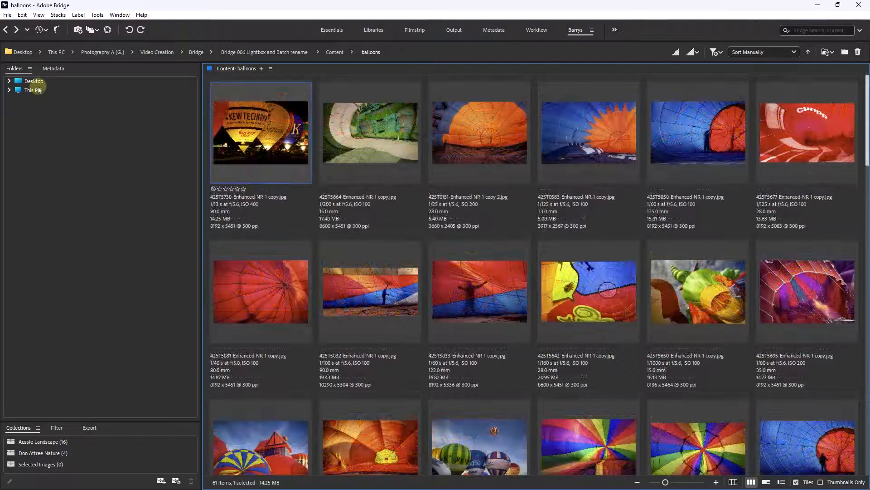
left_click(131, 153)
left_click_drag(475, 288, 311, 131)
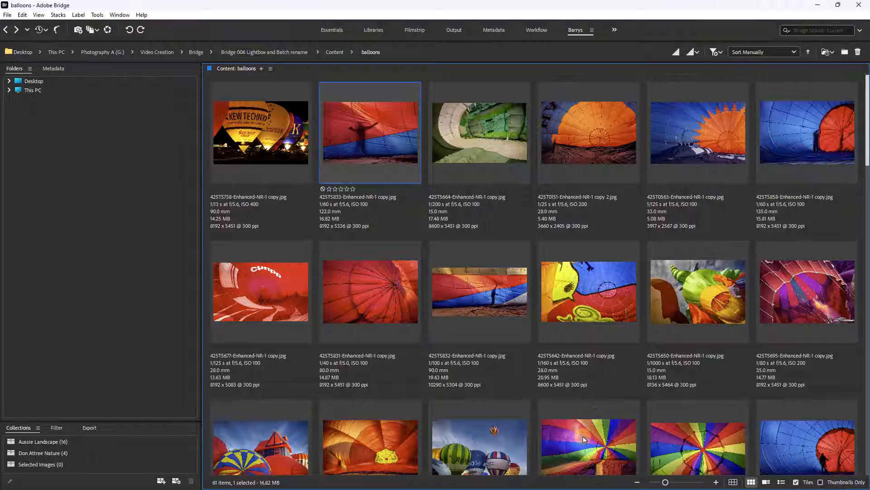
left_click_drag(584, 440, 532, 119)
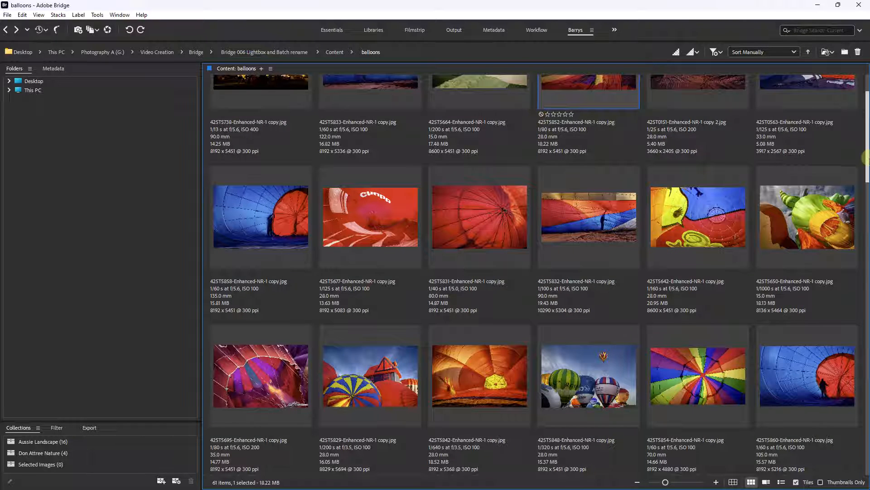
left_click_drag(868, 158, 860, 135)
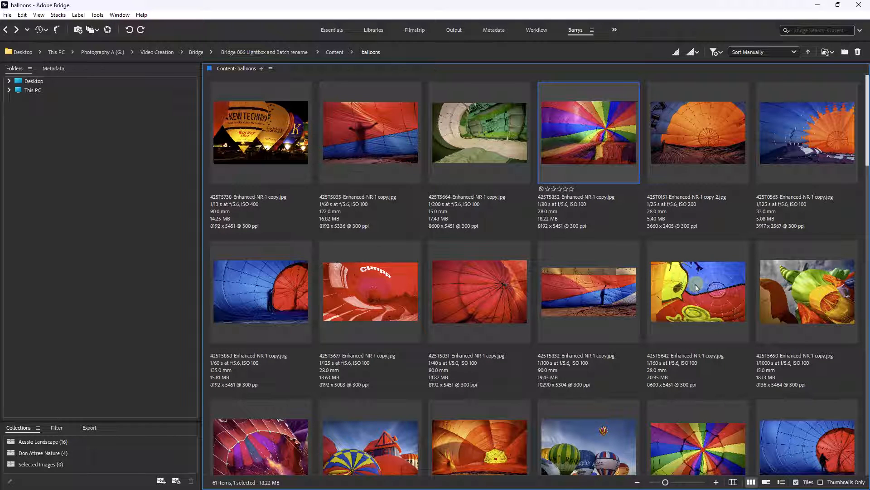
Step: Select the two red balloon photos 425T5677 and 425T5831 and move them together to directly after photo 425T0151
left_click_drag(363, 287, 741, 156)
left_click(431, 289, "ctrl")
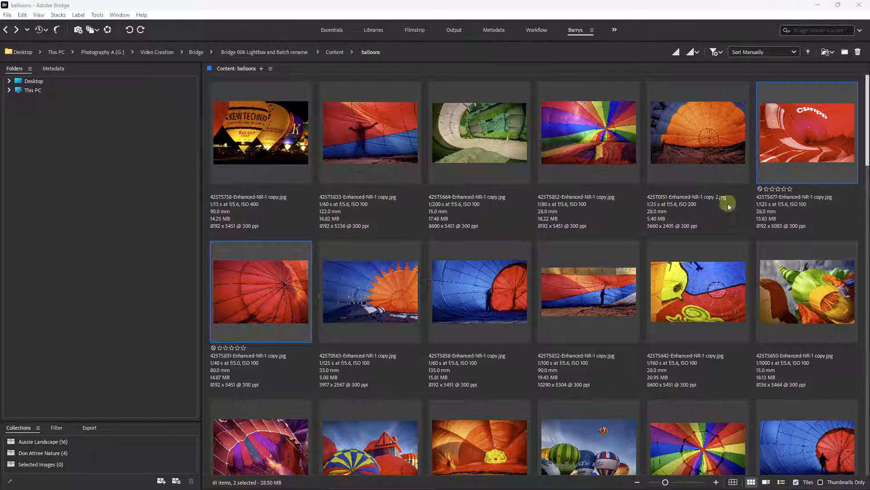
mouse_move(867, 147)
left_mouse_down()
mouse_move(858, 215)
mouse_move(864, 145)
left_mouse_up()
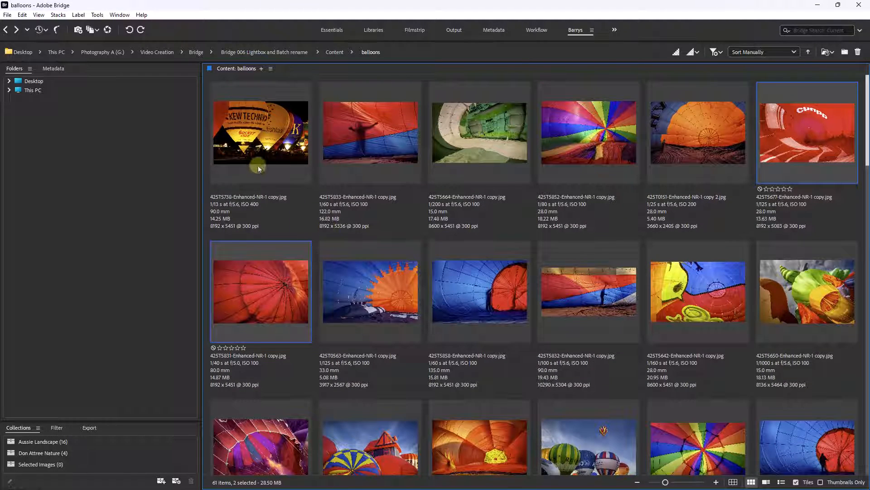
Step: Open Batch Rename for all photos in the balloons folder and look through the available presets, keeping Last Used (Modified)
key("ctrl+a")
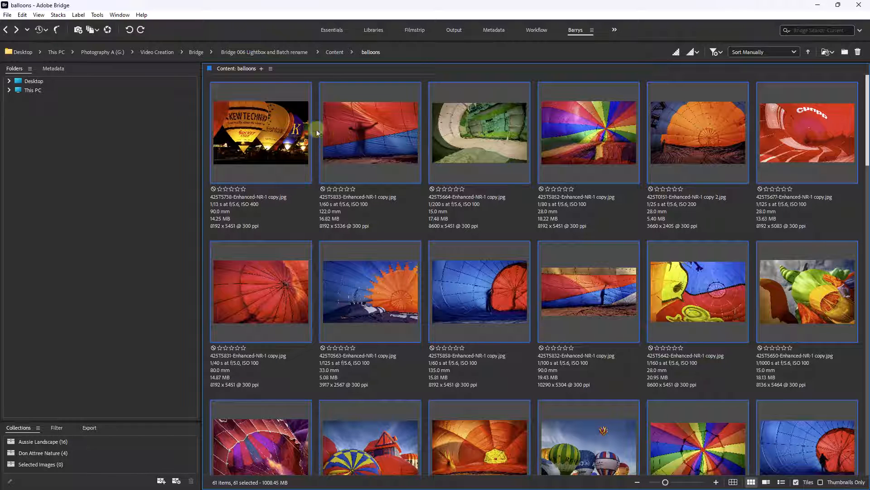
right_click(358, 128)
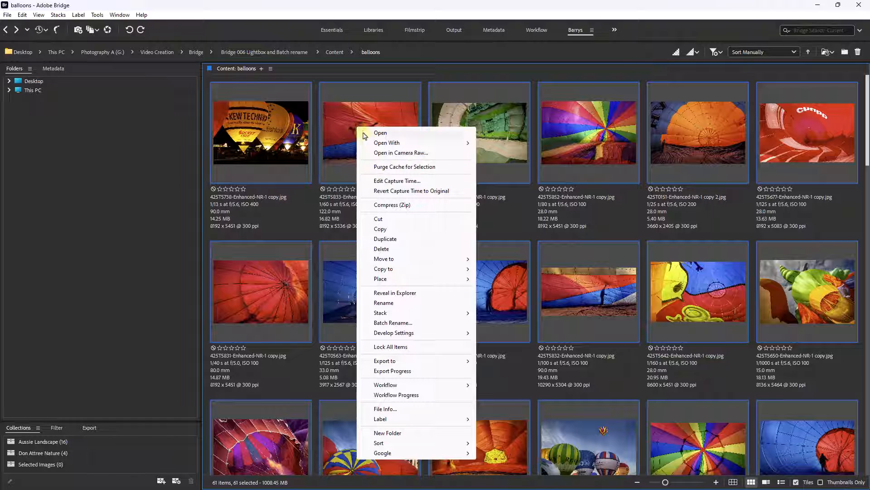
left_click(380, 323)
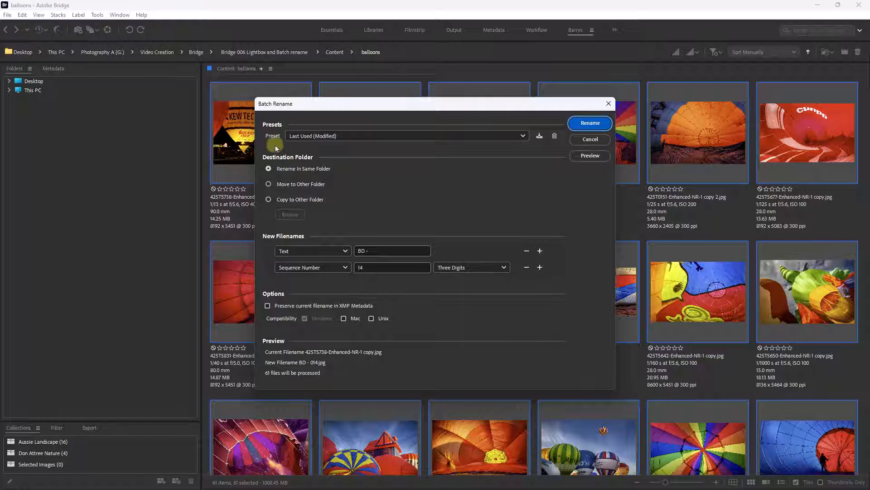
left_click(523, 136)
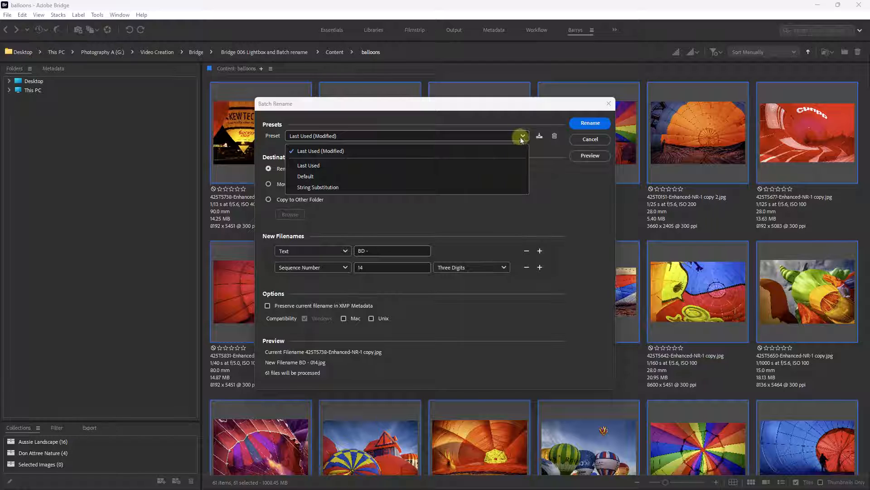
left_click(504, 104)
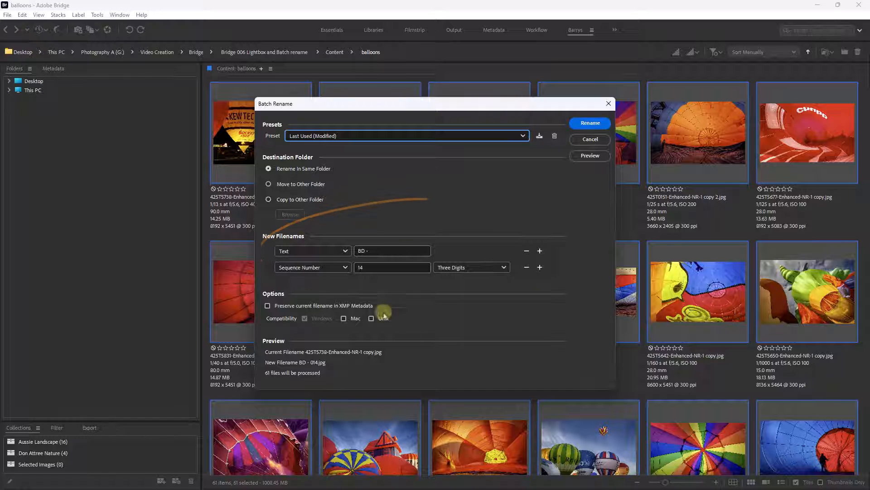
Step: Remove the existing sequence number from the new filename and add a fresh Sequence Number after the "BD -" text
left_click(526, 268)
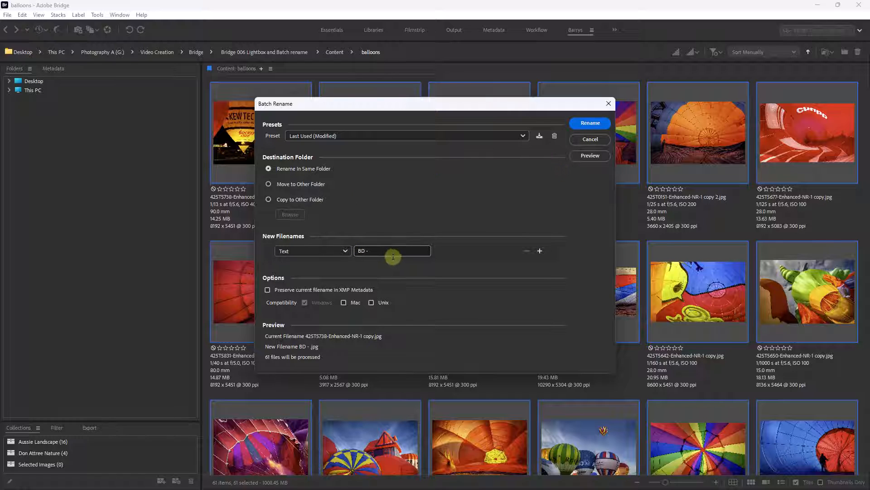
left_click(539, 252)
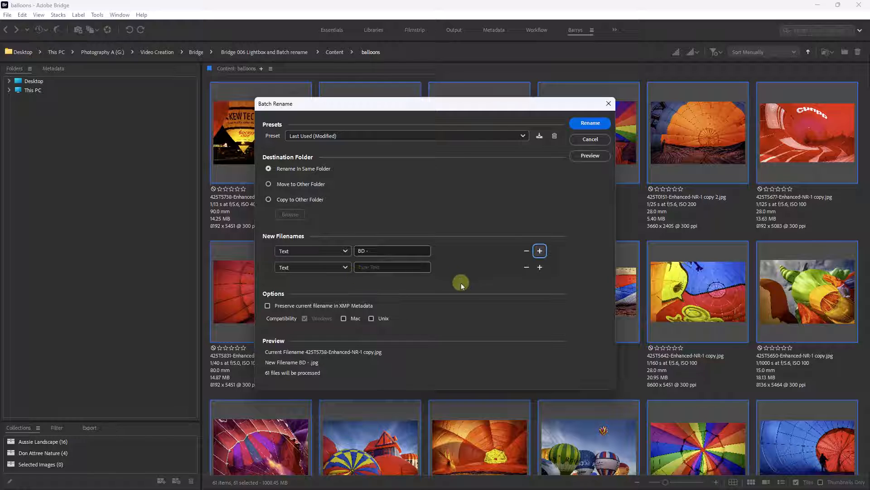
left_click(345, 268)
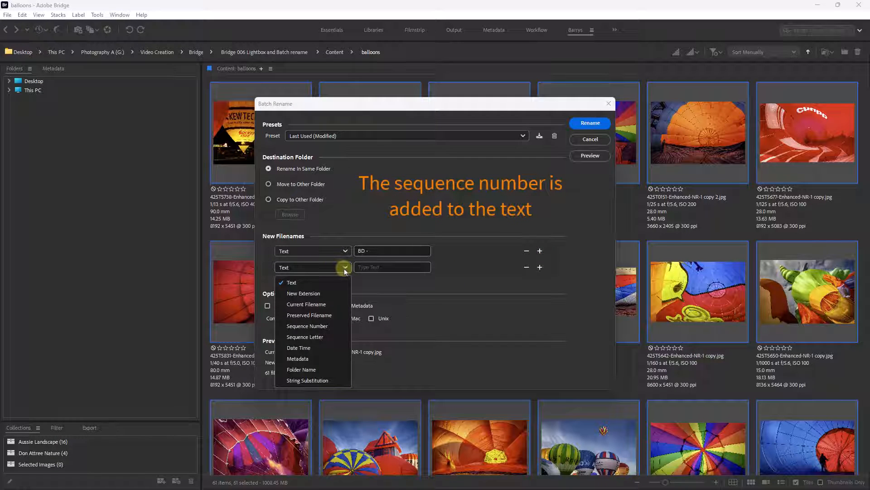
left_click(320, 326)
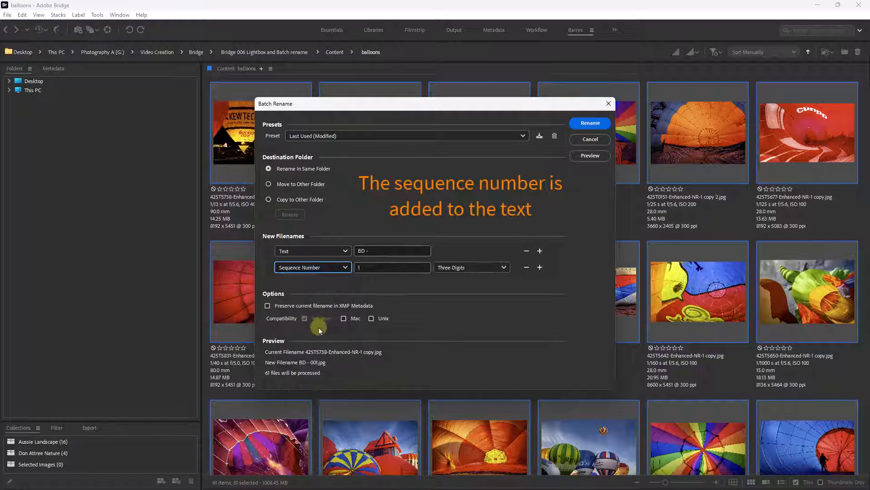
Step: Keep the sequence number at Three Digits starting from 1 and run the batch rename on the photos
left_click(504, 268)
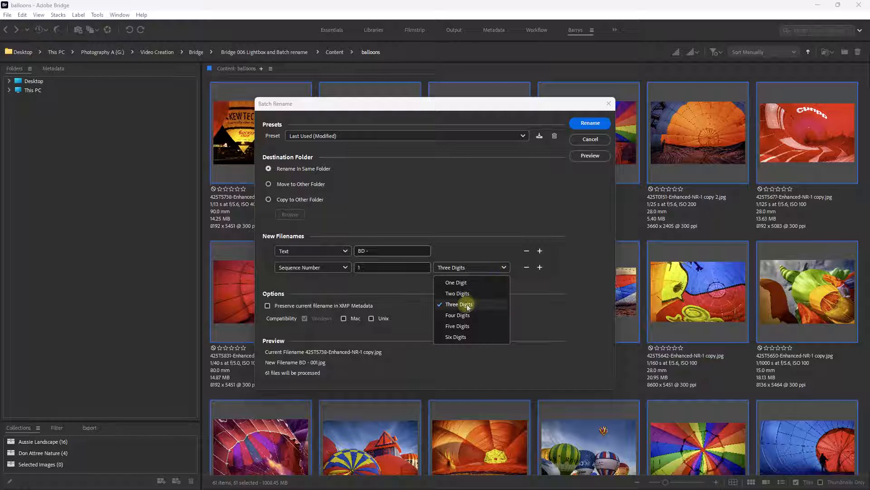
left_click(467, 306)
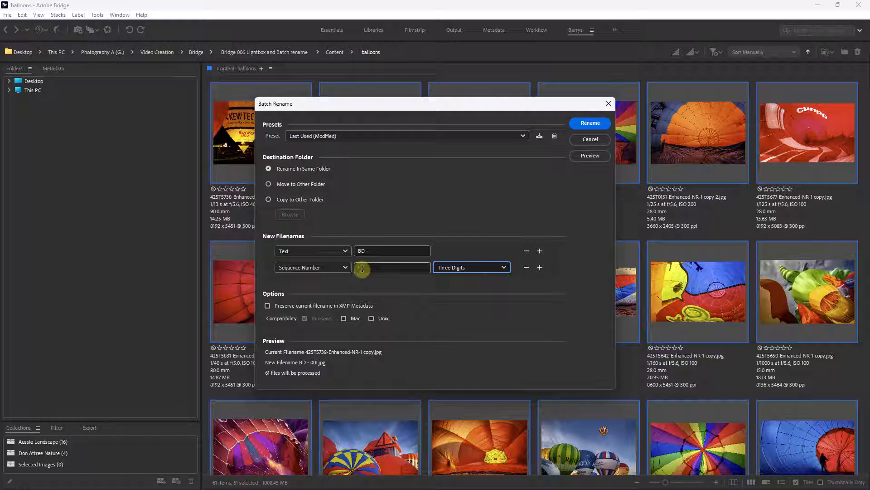
left_click(363, 268)
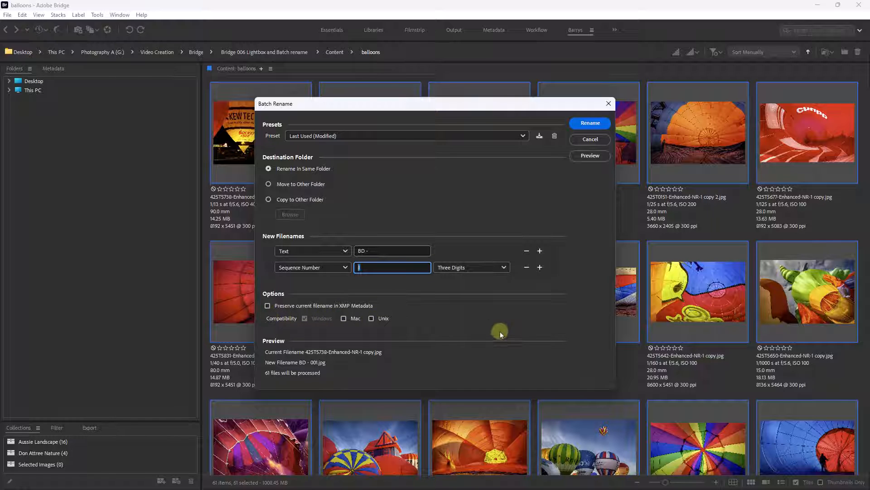
left_click(588, 125)
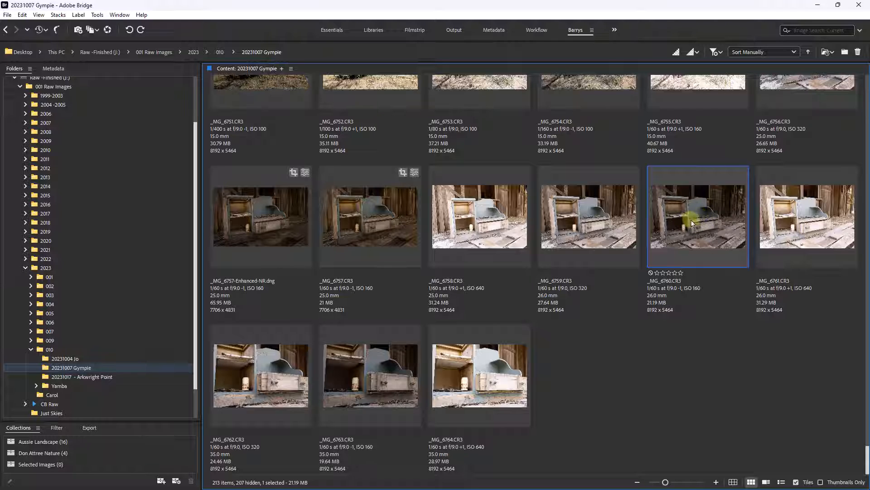
Step: Open the raw photo _MG_6760.CR3 from the 20231007 Gympie folder
double_click(715, 221)
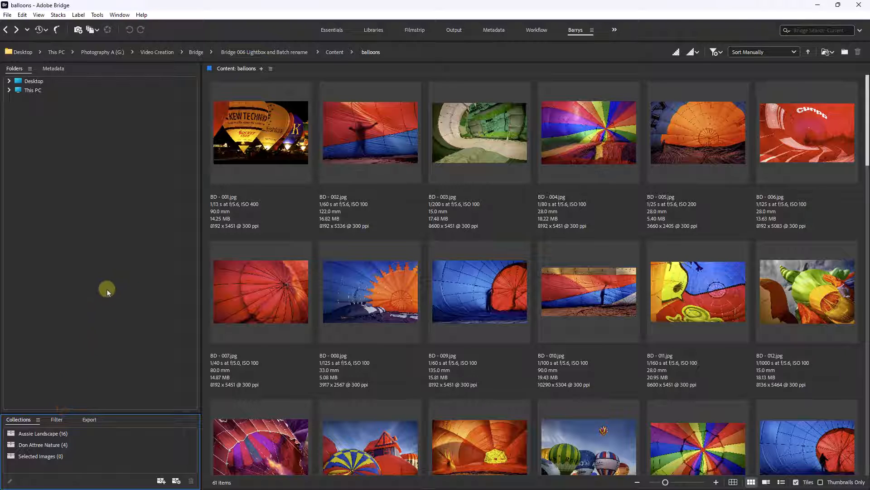
Step: Display the filter criteria for the balloons folder and enlarge their area to show many more of them
left_click(56, 420)
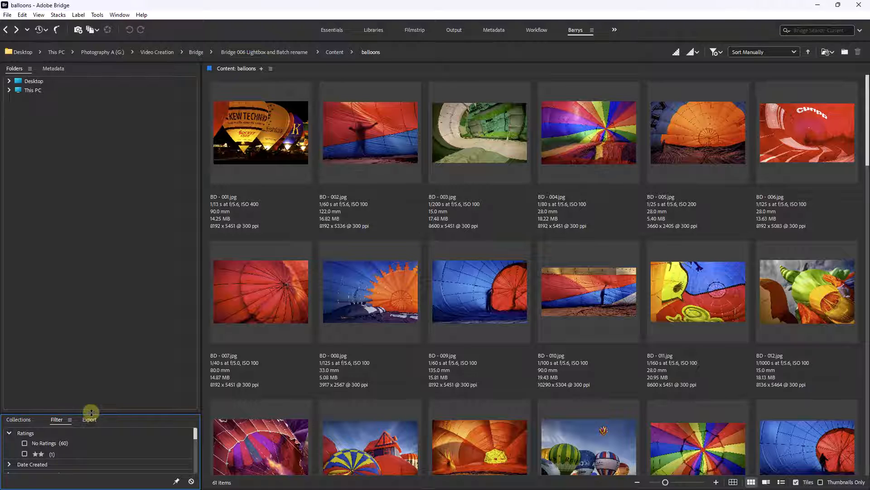
left_click_drag(88, 412, 100, 101)
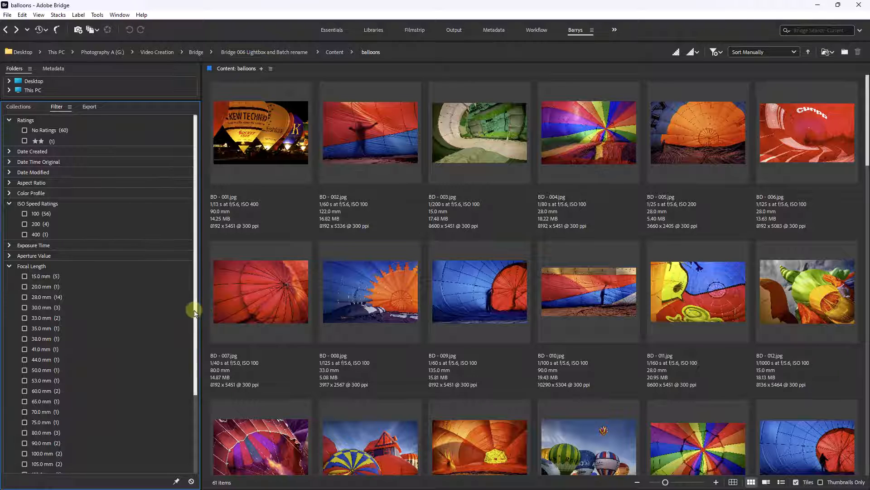
Step: Filter the balloon photos by 300 mm focal length and separately by 28 mm, clearing each filter again
left_click_drag(195, 307, 198, 387)
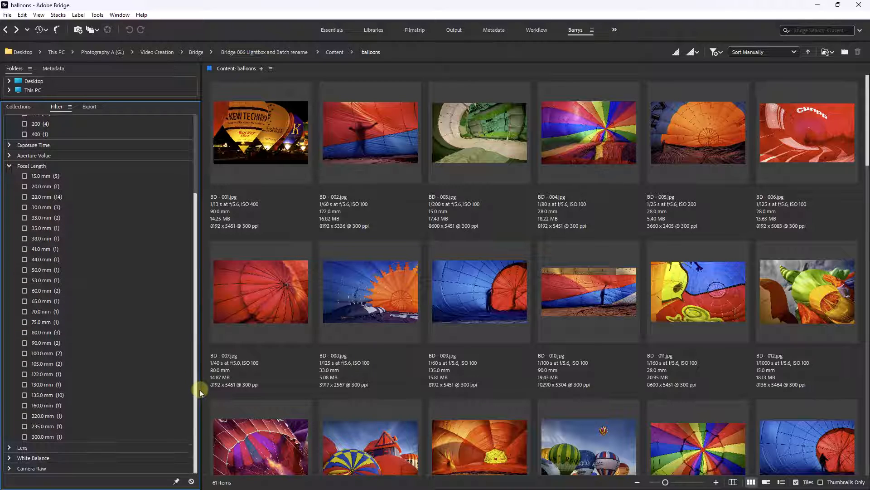
left_click(25, 437)
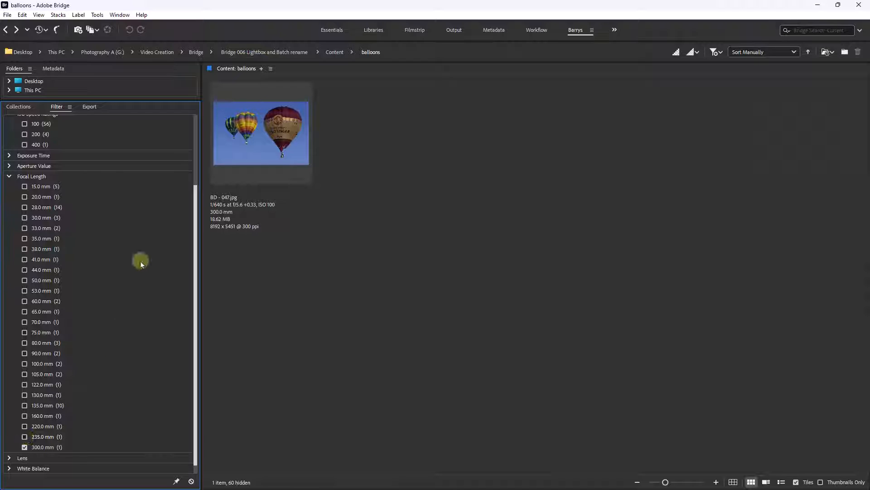
left_click(24, 448)
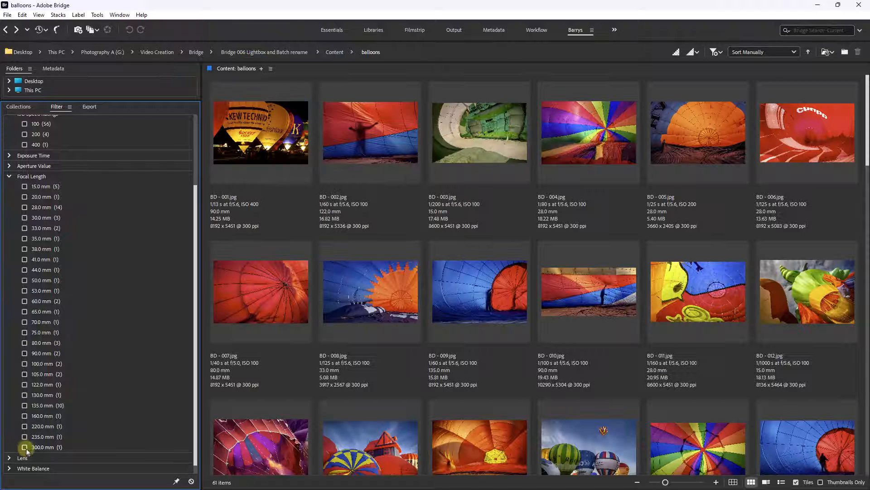
left_click_drag(192, 338, 204, 265)
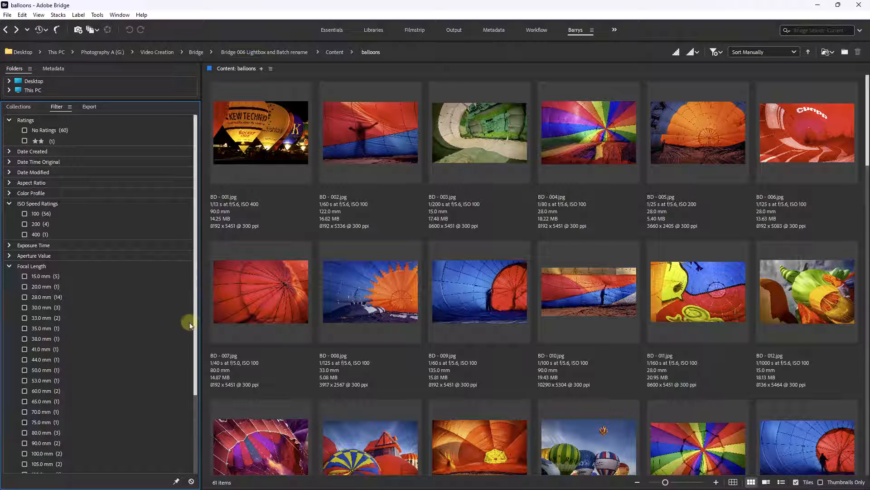
left_click(25, 297)
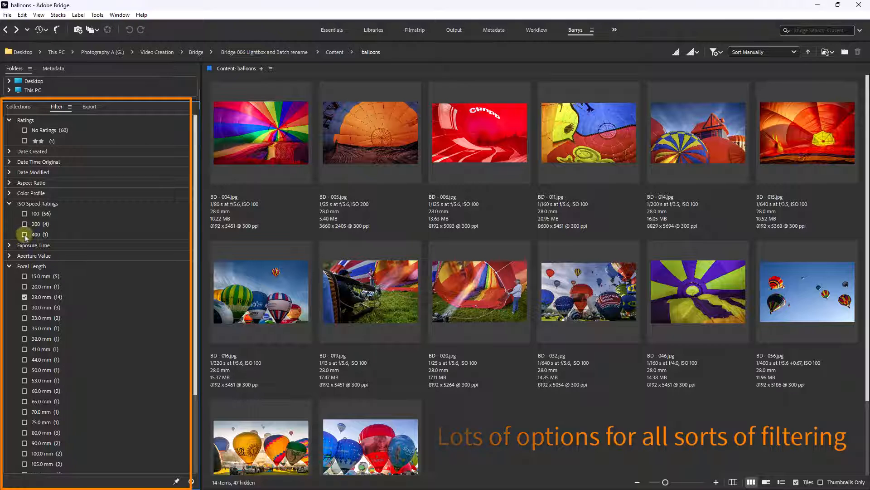
left_click(24, 298)
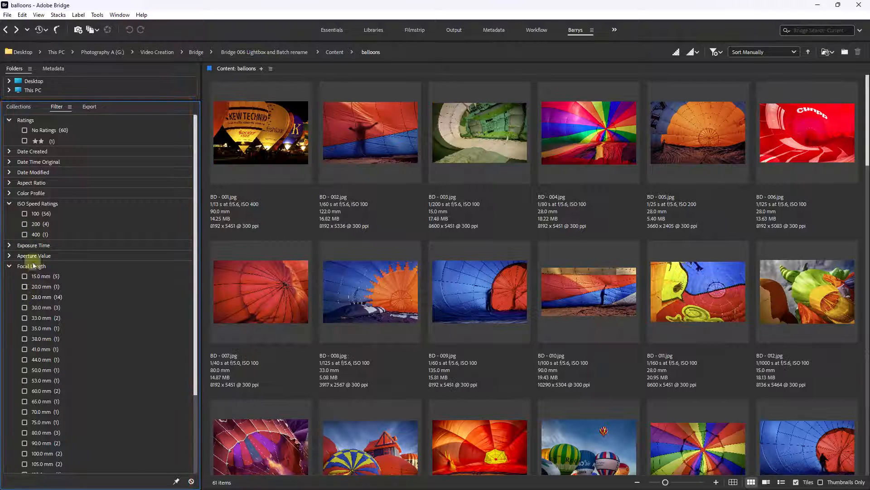
Step: View only the ISO 400 photos, clear that filter, and filter the folder by ISO 100 instead
left_click(24, 234)
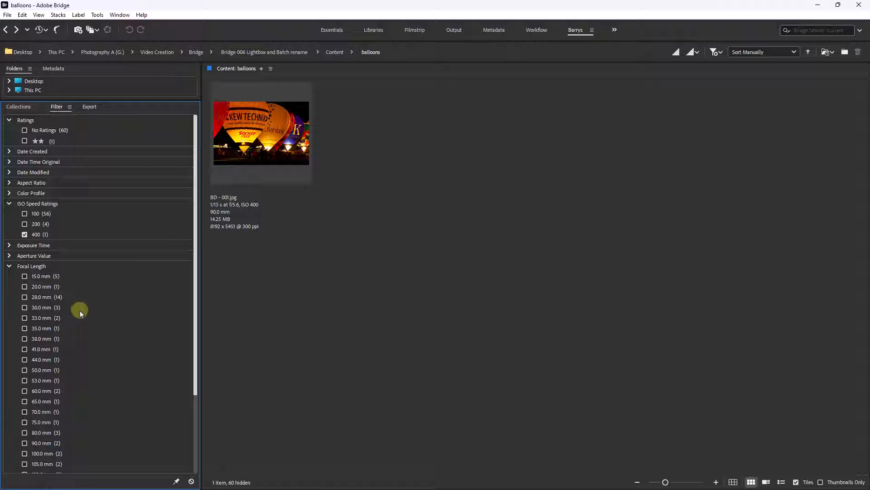
left_click(24, 235)
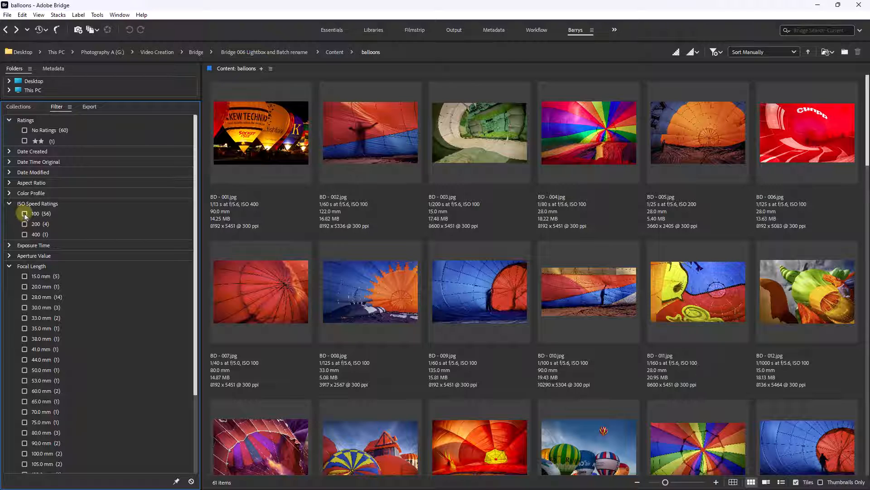
left_click(25, 213)
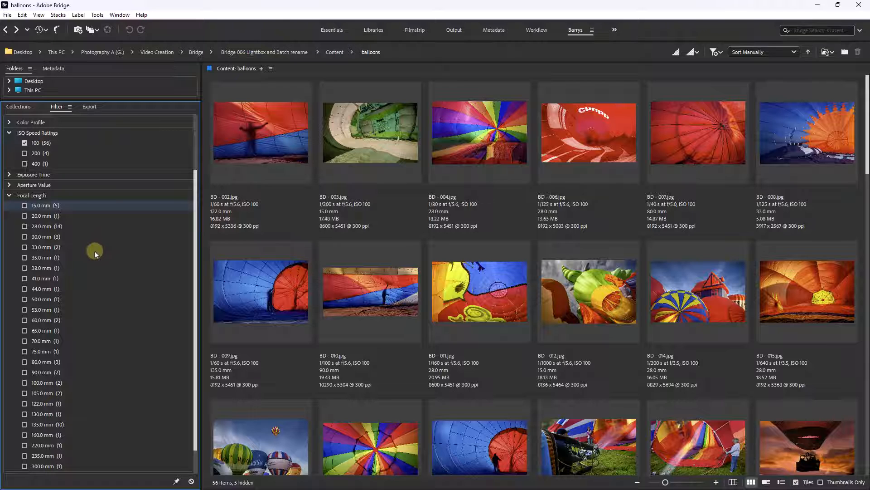
Step: Narrow the ISO 100 photos to focal lengths of 15, 20, 28, 30, 33 and 35 mm
left_click(24, 205)
left_click(24, 227)
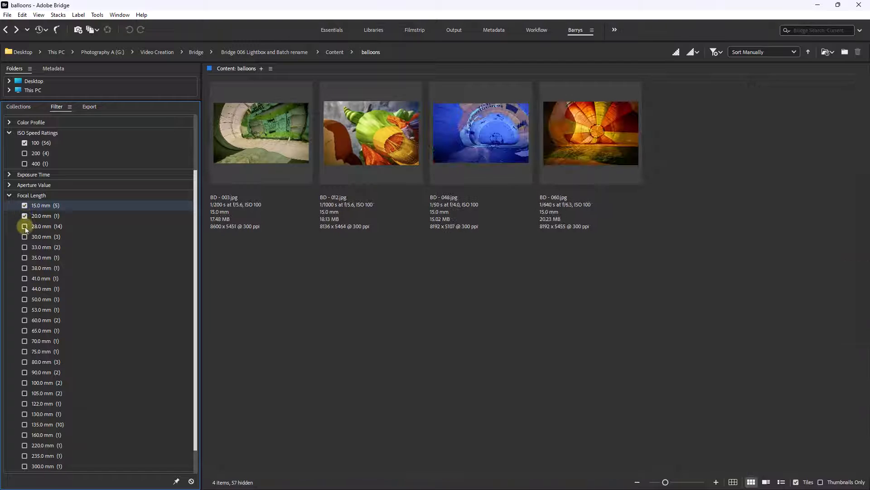
left_click(25, 237)
left_click(25, 247)
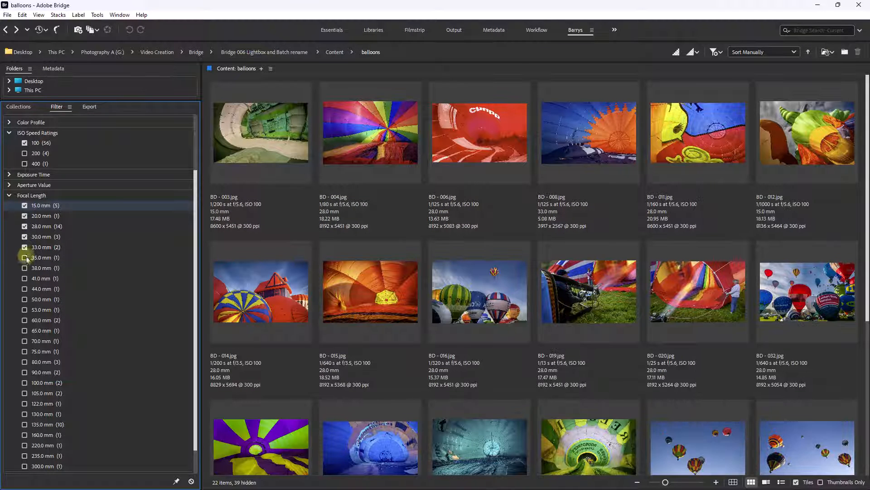
left_click(25, 258)
Step: Clear all the focal length filters from 35 mm down to 15 mm, leaving the ISO 100 filter on
left_click(24, 258)
left_click(24, 247)
left_click(24, 237)
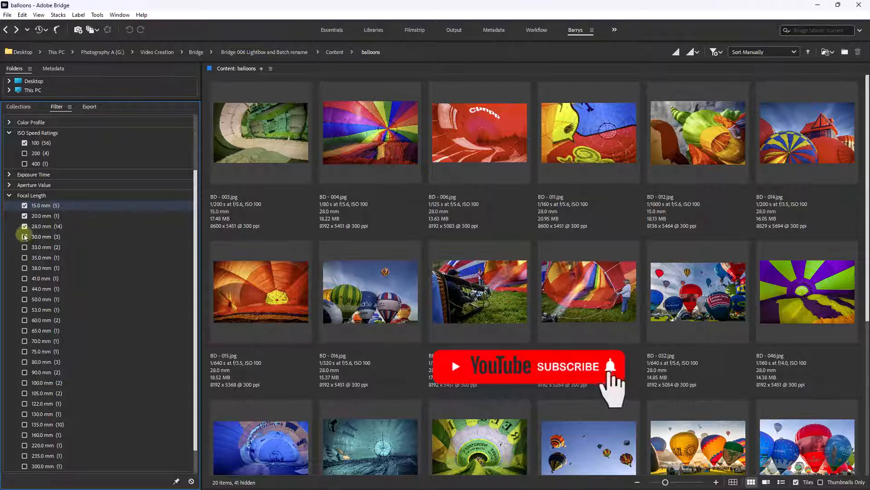
left_click(24, 226)
left_click(24, 216)
left_click(24, 206)
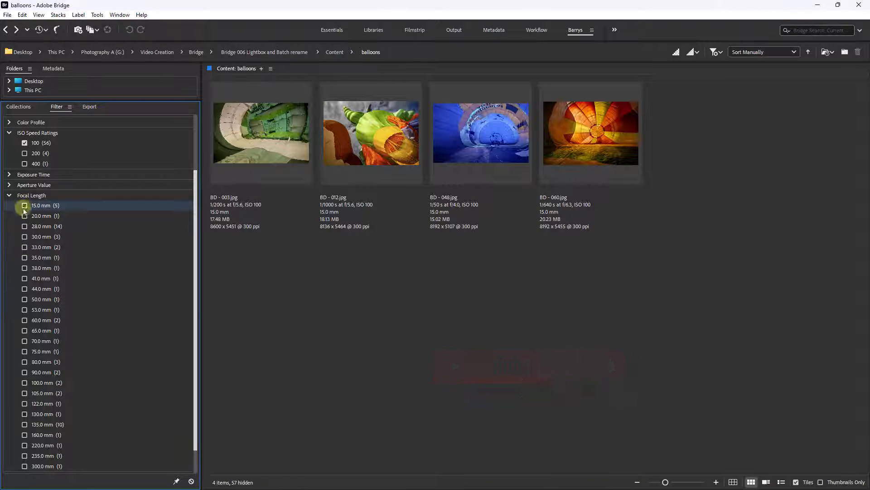